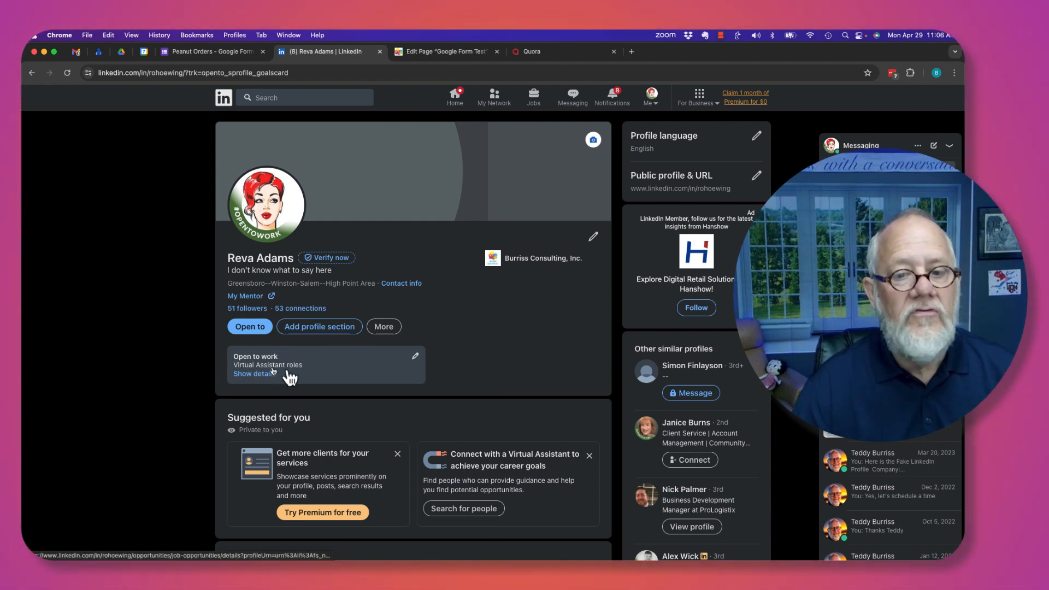
# - Delete the Open to work job preferences from the profile and confirm the deletion
pyautogui.click(416, 359)
pyautogui.scroll(-3, 465, 372)
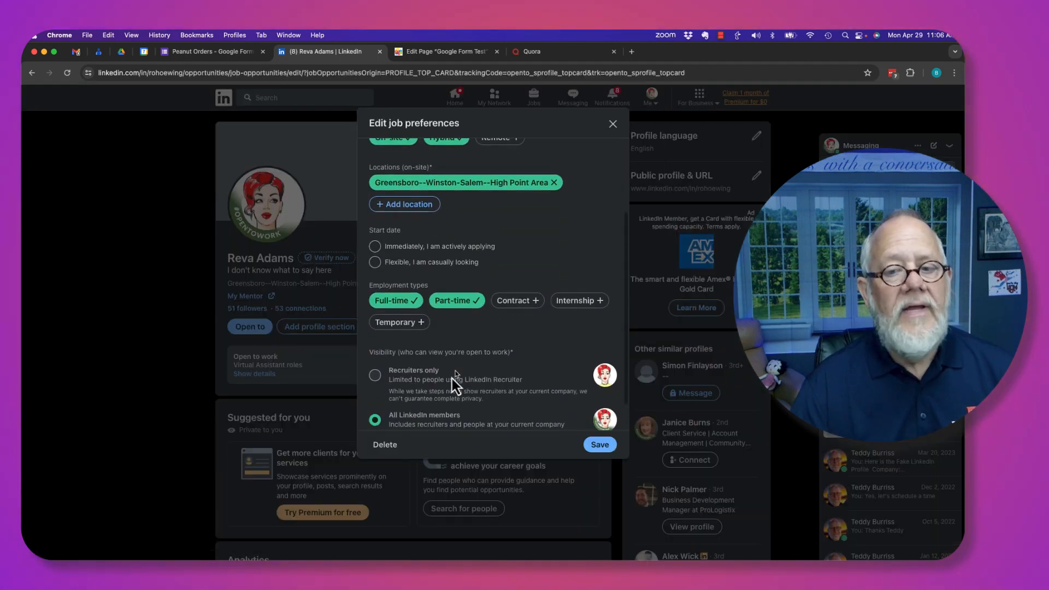
pyautogui.click(386, 445)
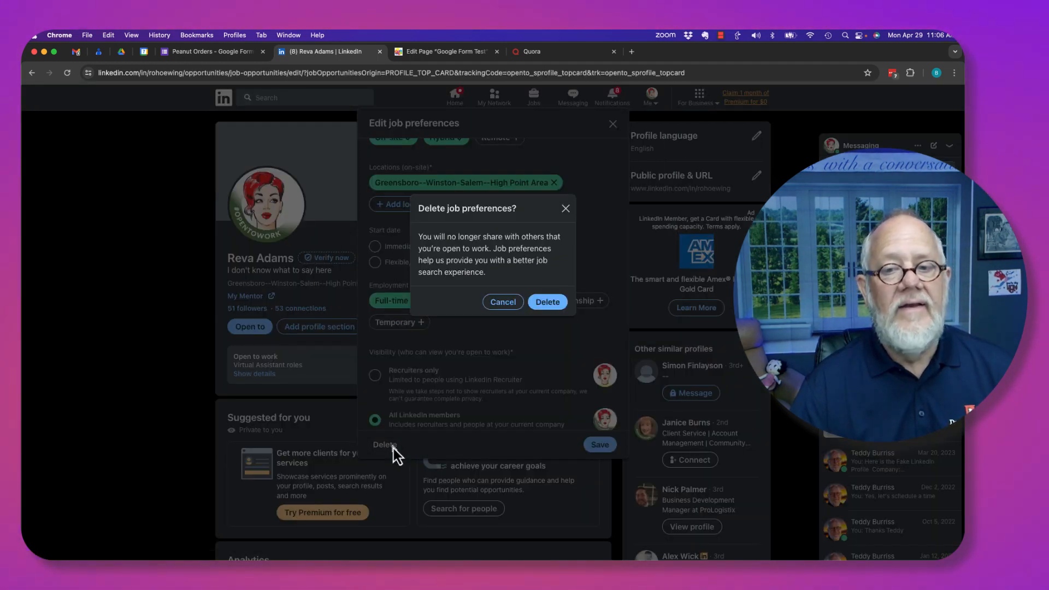
pyautogui.click(556, 305)
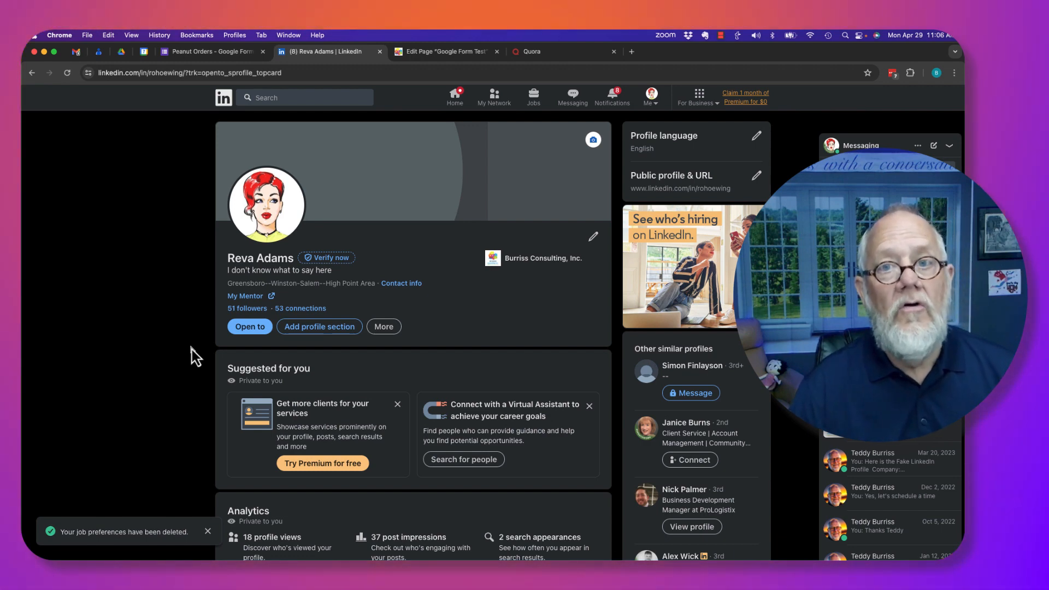
# - Open the form for adding an About section to the profile and close it without entering anything
pyautogui.scroll(-3, 192, 350)
pyautogui.scroll(2, 192, 350)
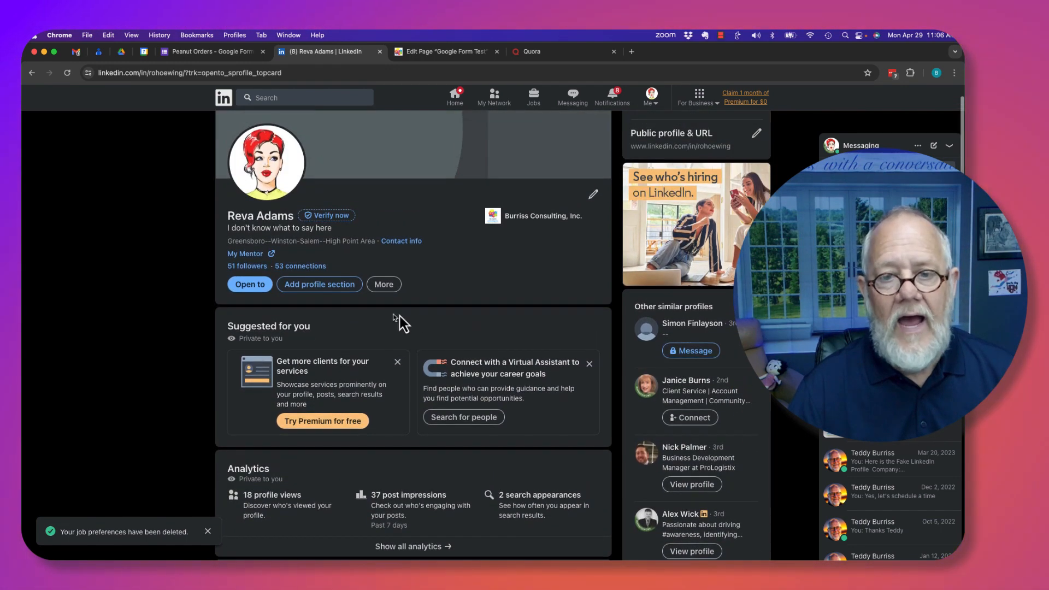
pyautogui.click(320, 285)
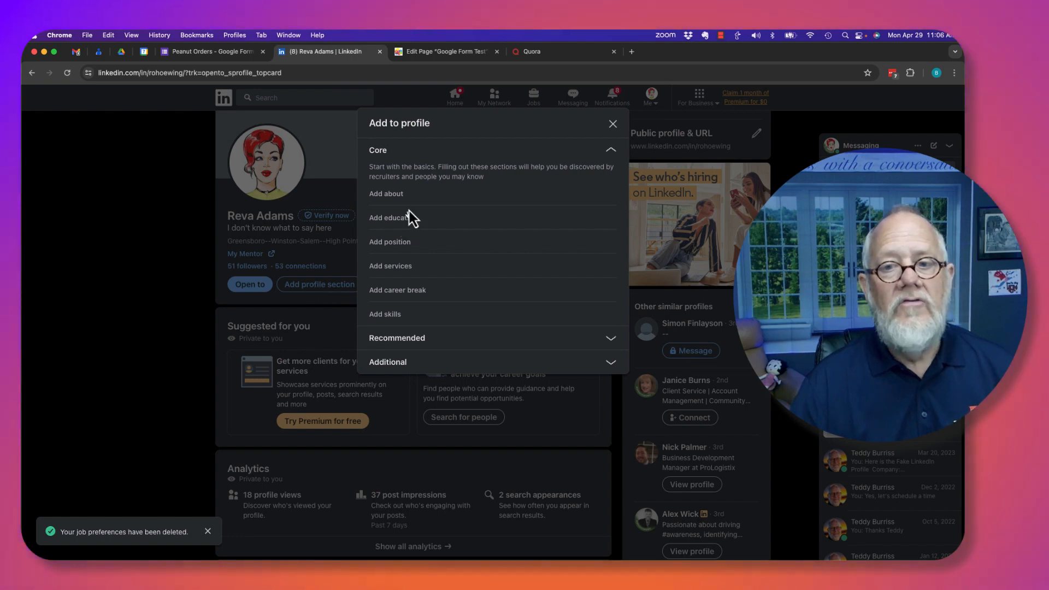
pyautogui.click(392, 195)
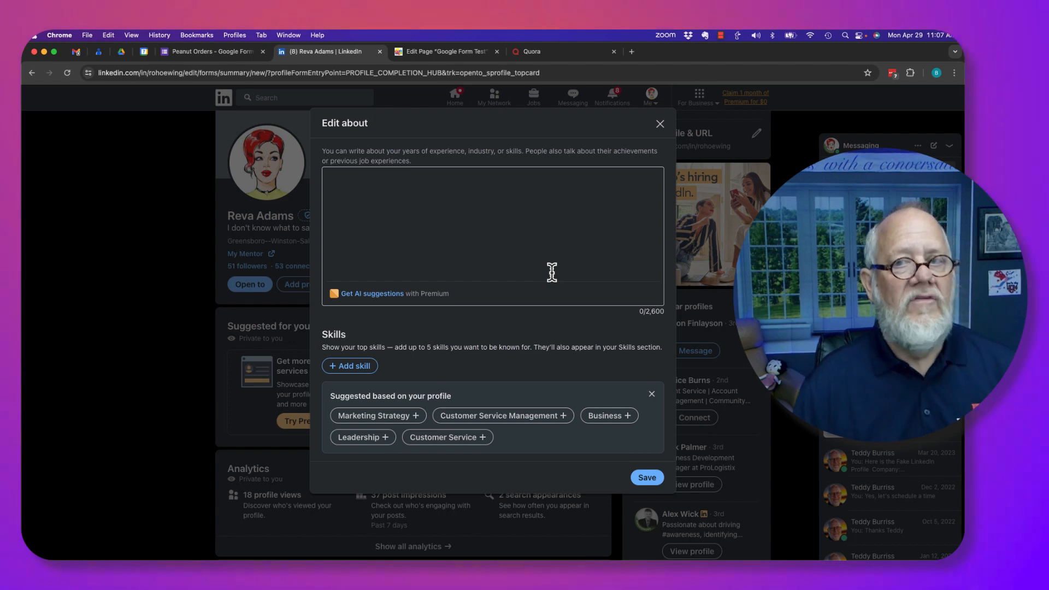
pyautogui.click(660, 124)
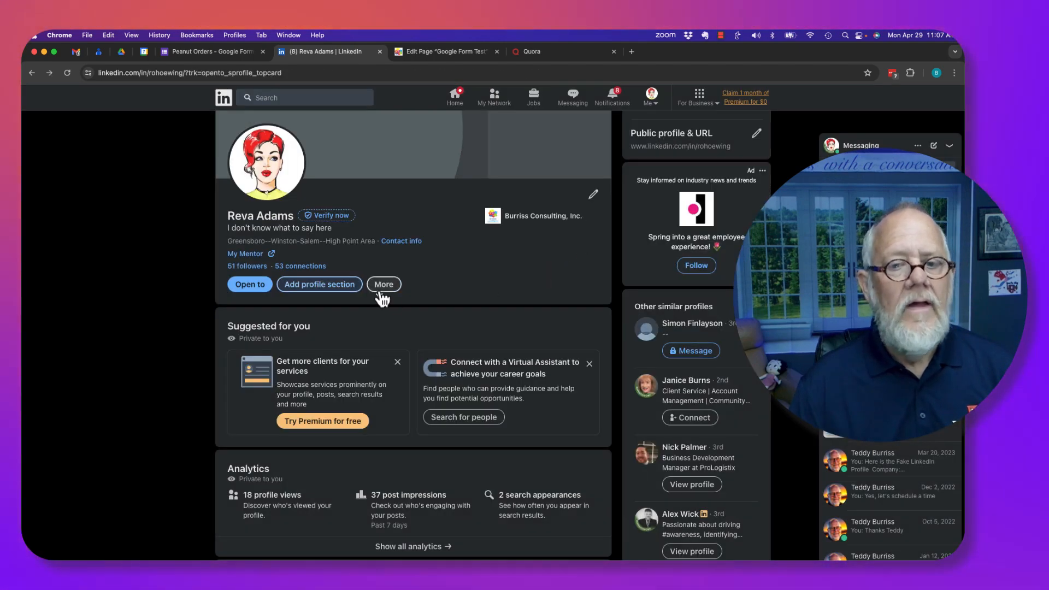
# - Open the profile's Experience section for editing
pyautogui.scroll(-10, 476, 294)
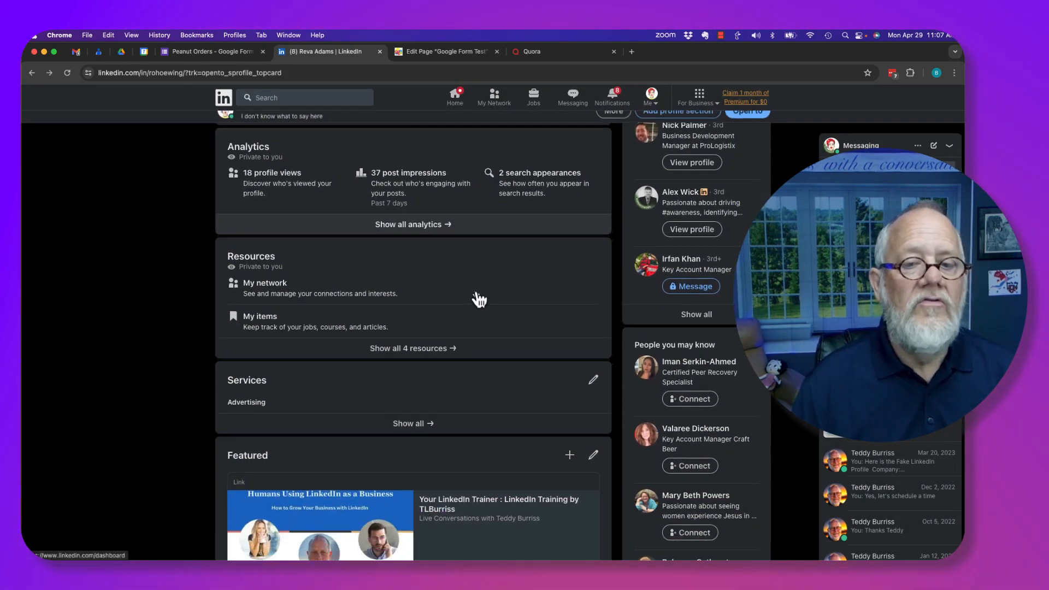
pyautogui.scroll(-10, 475, 293)
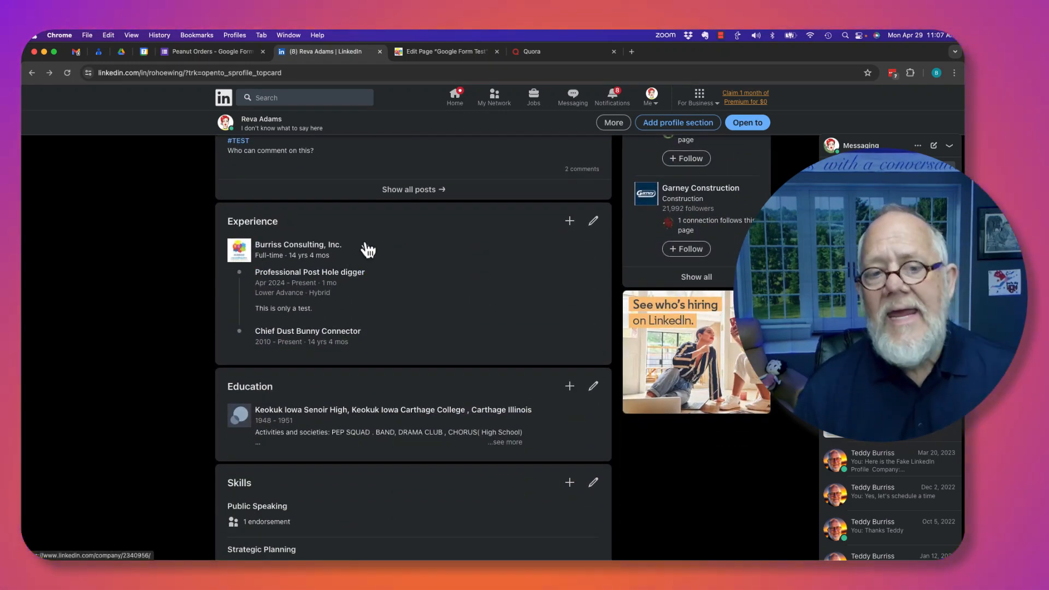
pyautogui.click(594, 221)
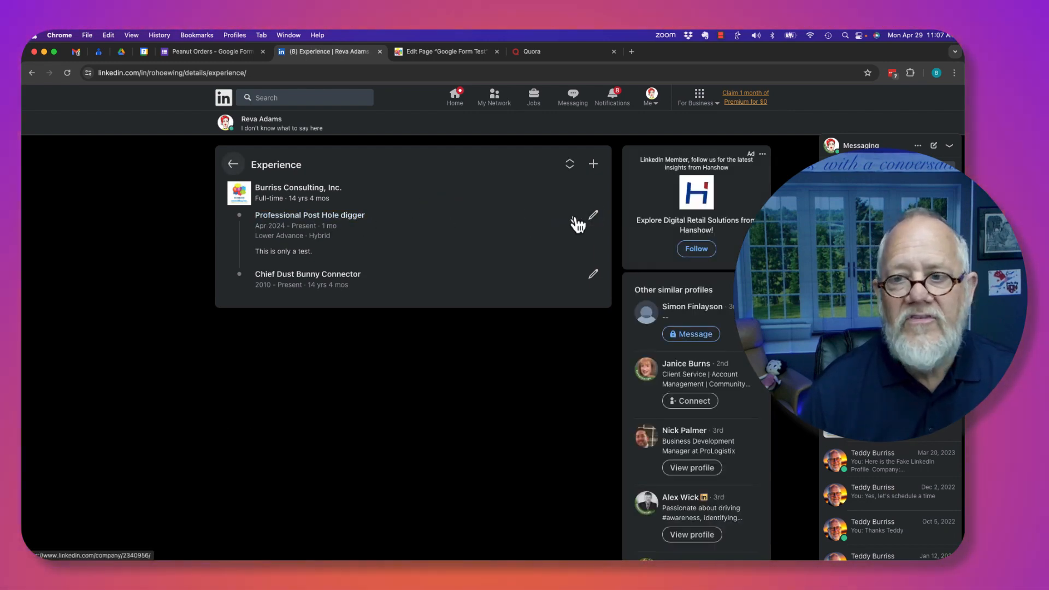
# - Try ending the Professional Post Hole digger role with an end date of April 2024, and discard the changes
pyautogui.click(593, 217)
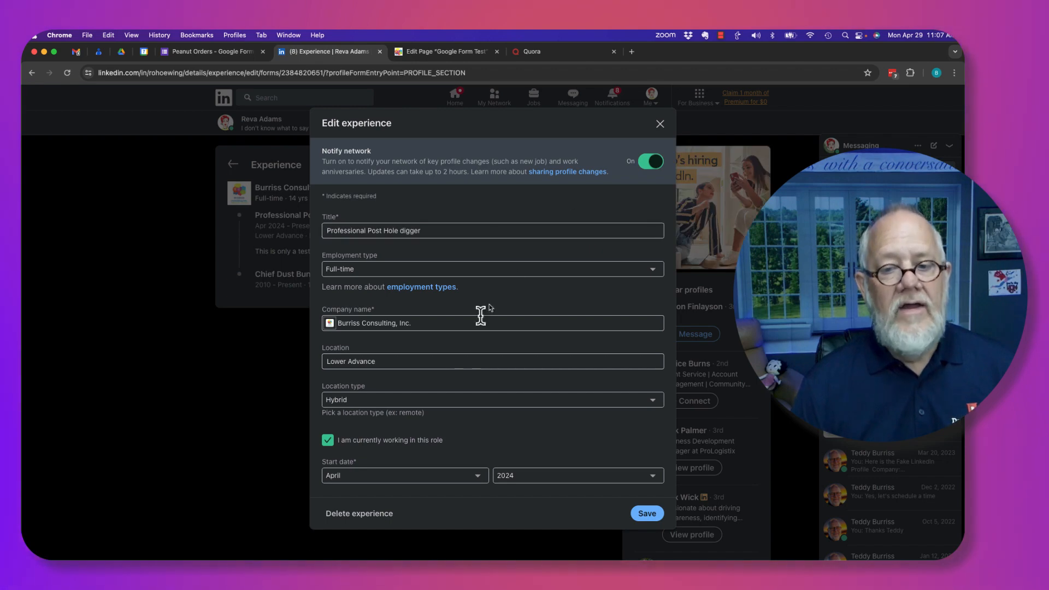
pyautogui.scroll(-5, 469, 340)
pyautogui.scroll(-2, 468, 332)
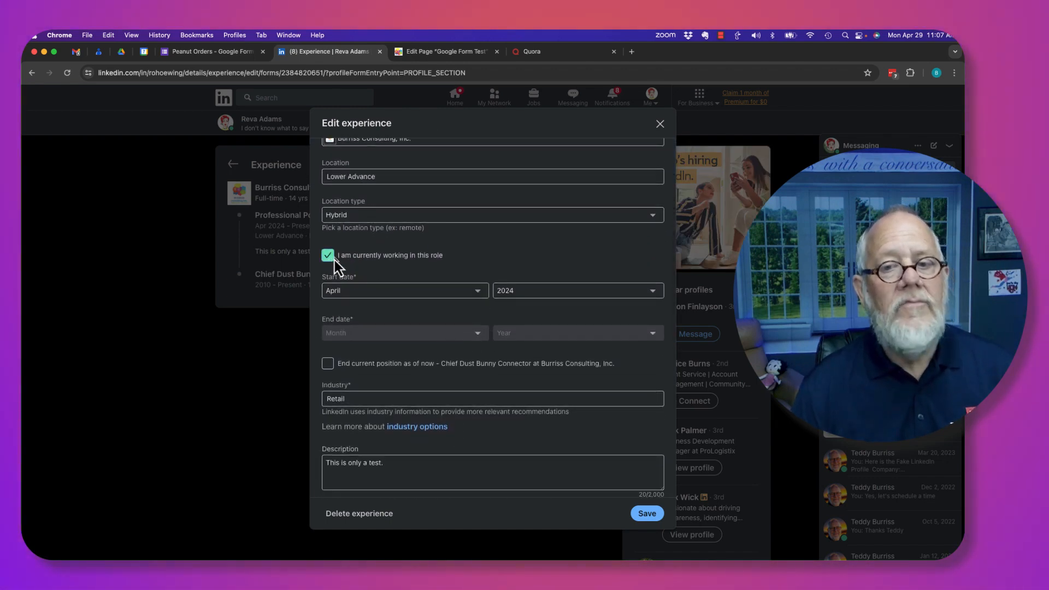
pyautogui.click(330, 259)
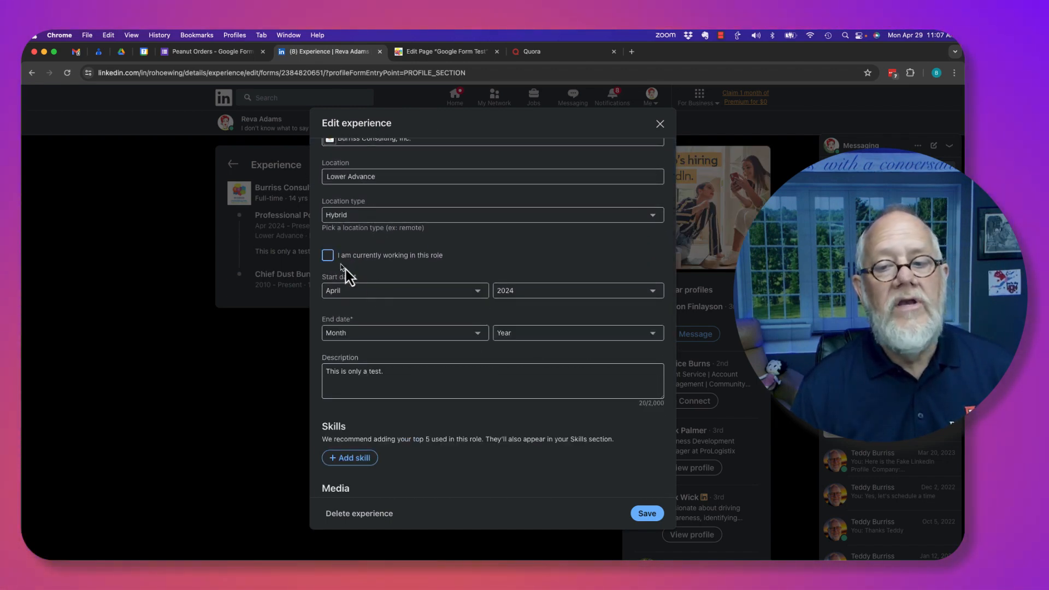
pyautogui.click(524, 339)
pyautogui.click(517, 345)
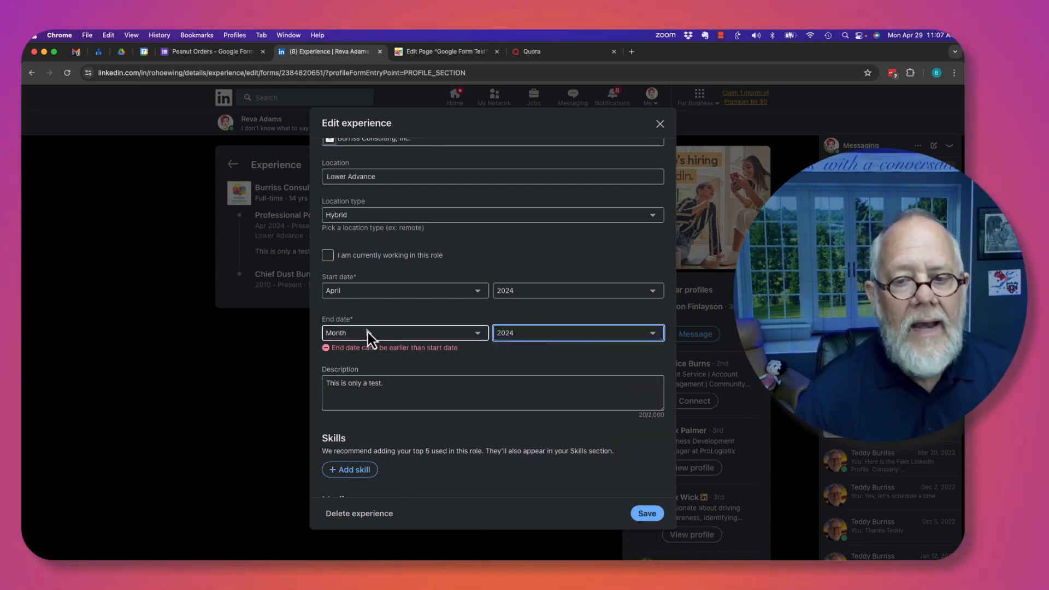
pyautogui.click(368, 334)
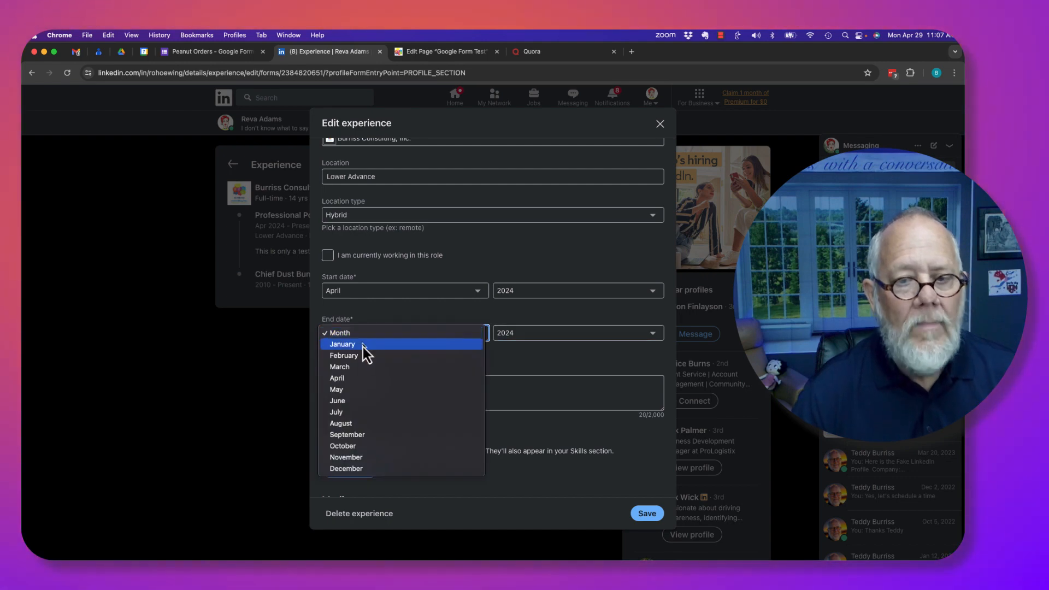
pyautogui.click(345, 379)
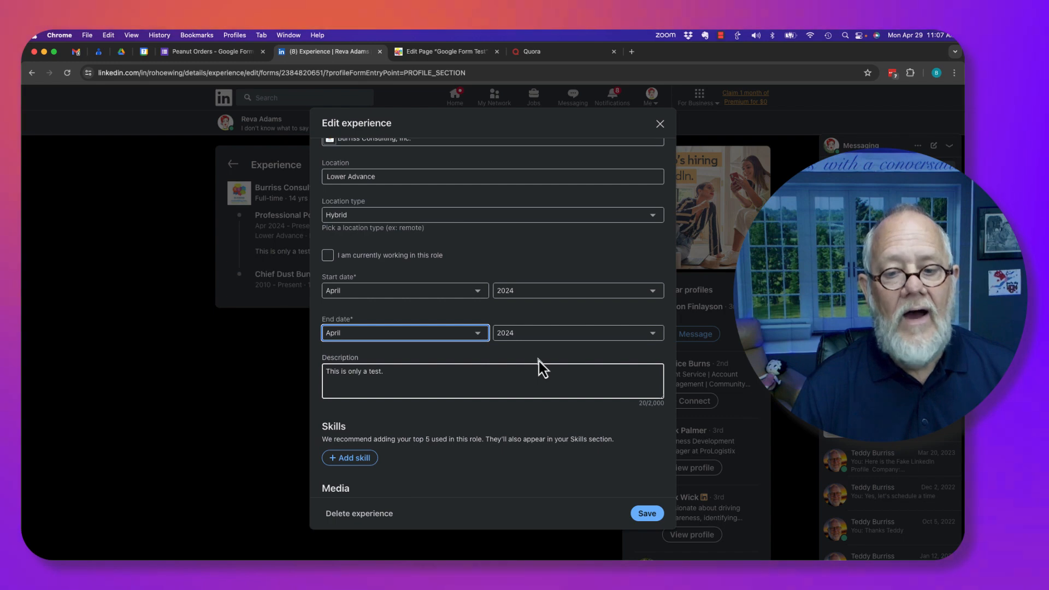
pyautogui.click(661, 127)
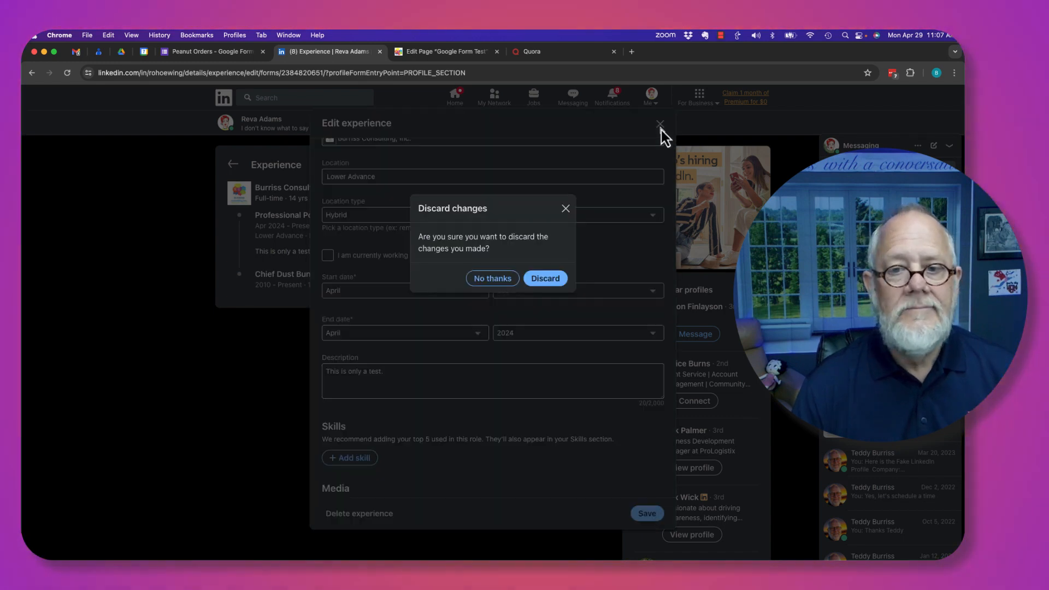
pyautogui.click(546, 279)
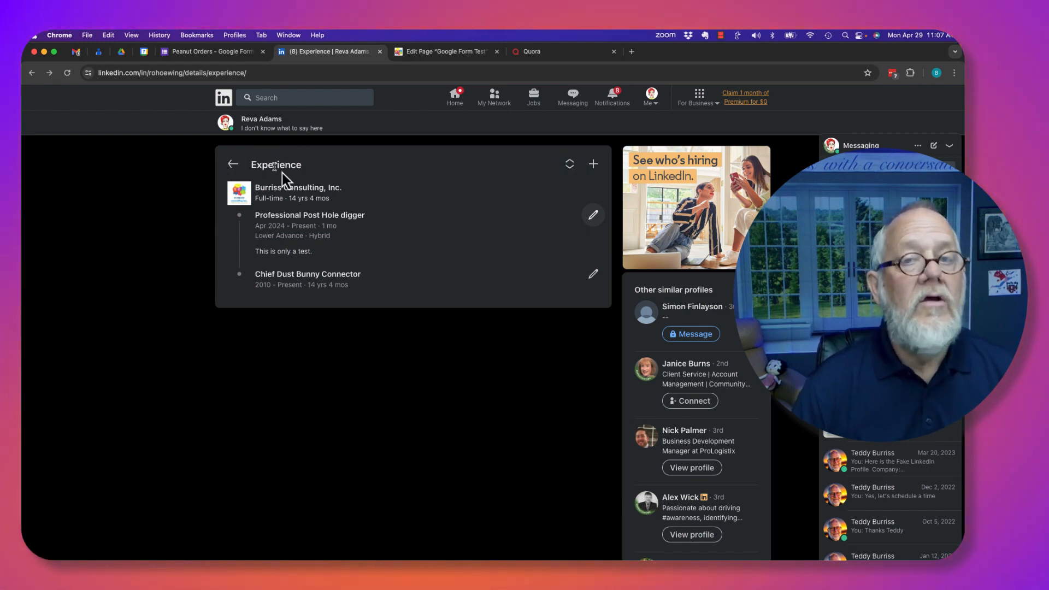
# - Start a new position under Experience with the title Office Assistant, leaving the employment type unselected
pyautogui.click(593, 164)
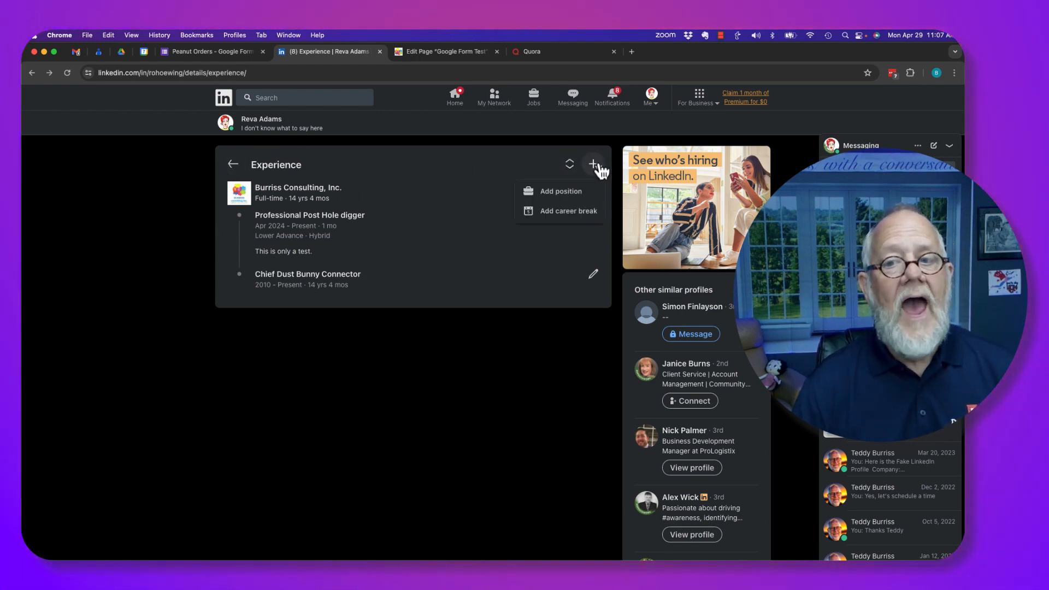
pyautogui.click(552, 197)
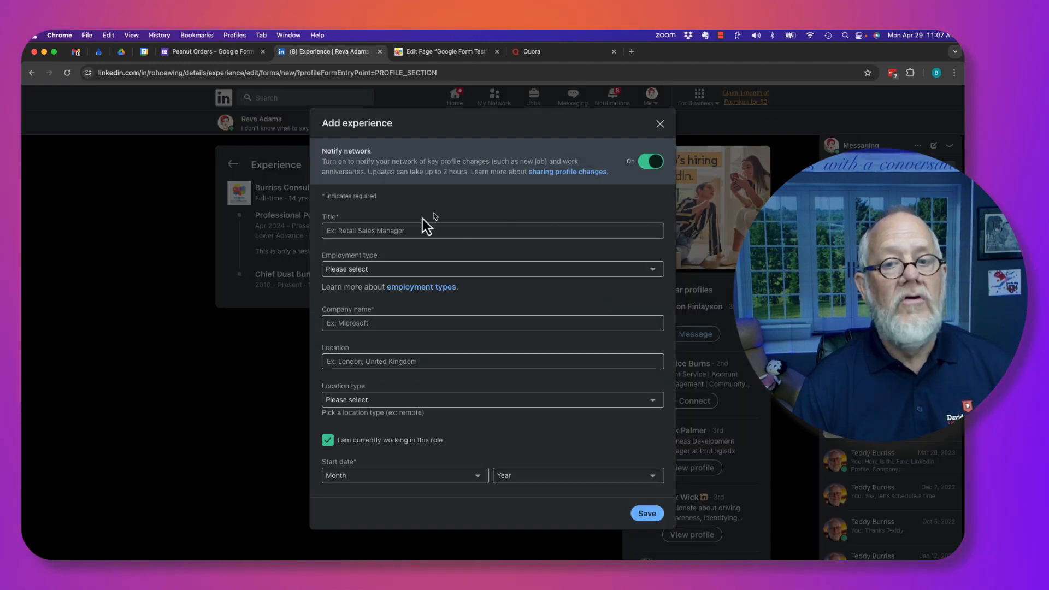
pyautogui.click(361, 230)
pyautogui.write('Virtu')
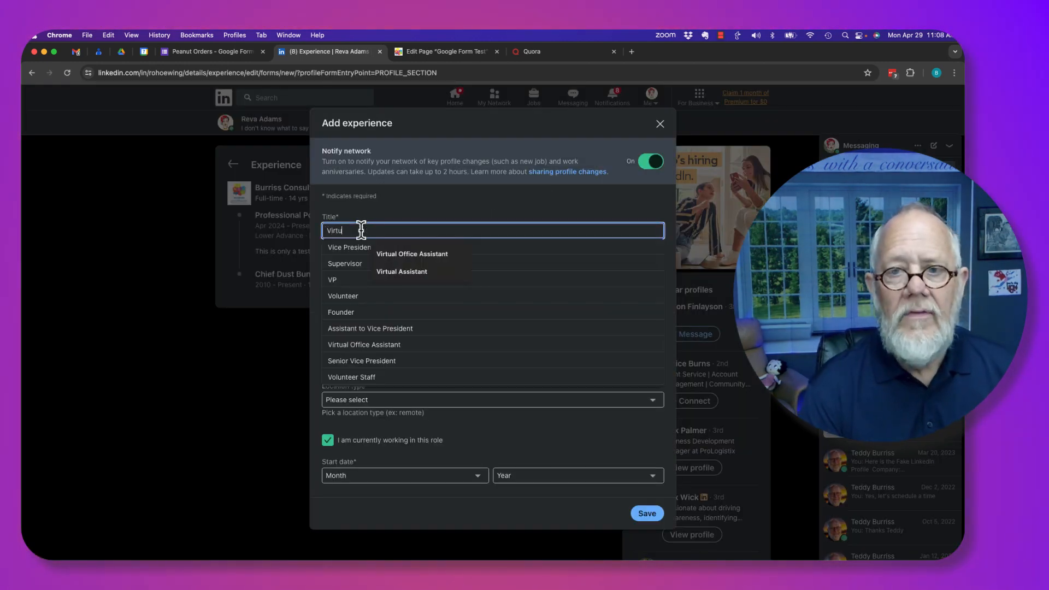
pyautogui.write('al')
pyautogui.click(358, 265)
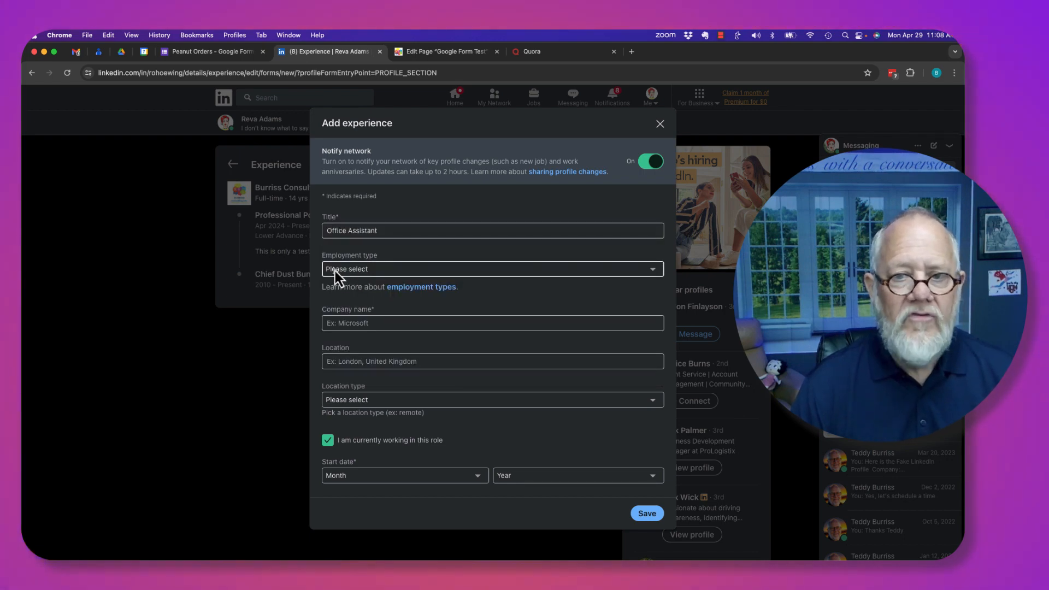
pyautogui.click(373, 274)
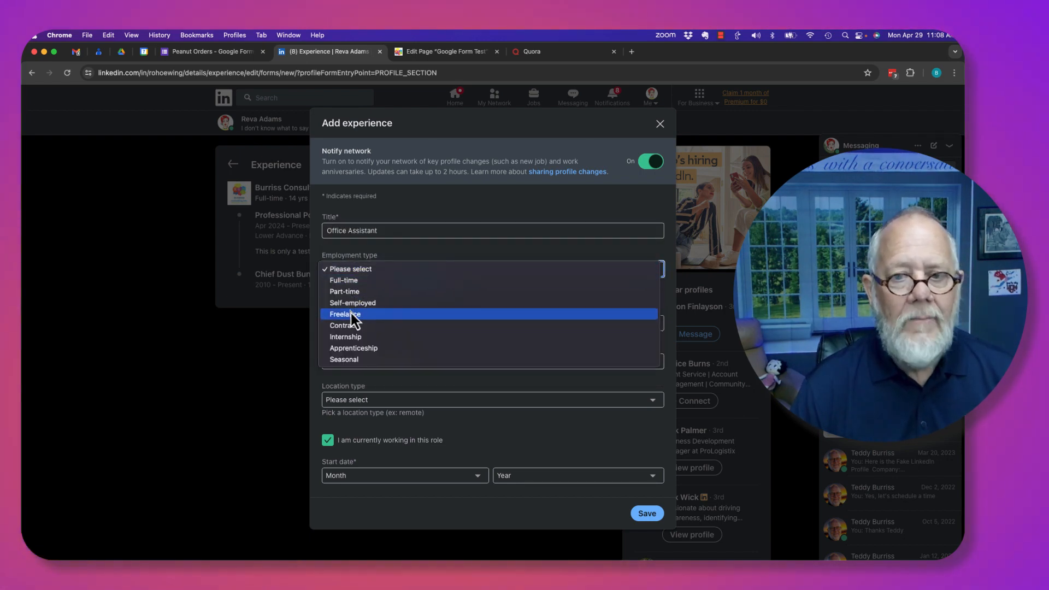
pyautogui.click(353, 274)
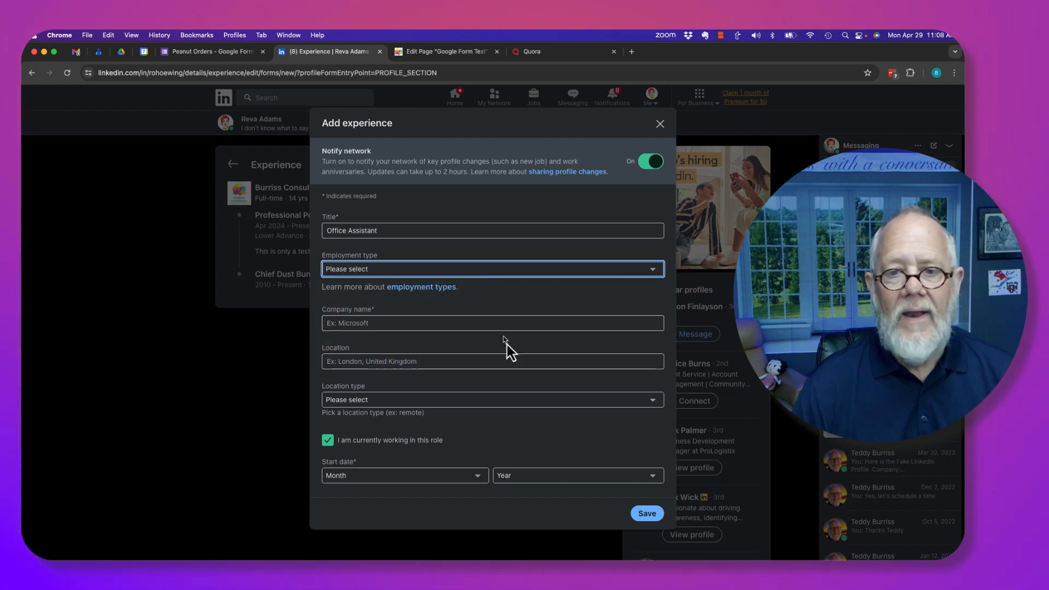
# - Set the new position's company to Burriss Consulting, LLC and its start year to 2024
pyautogui.click(356, 326)
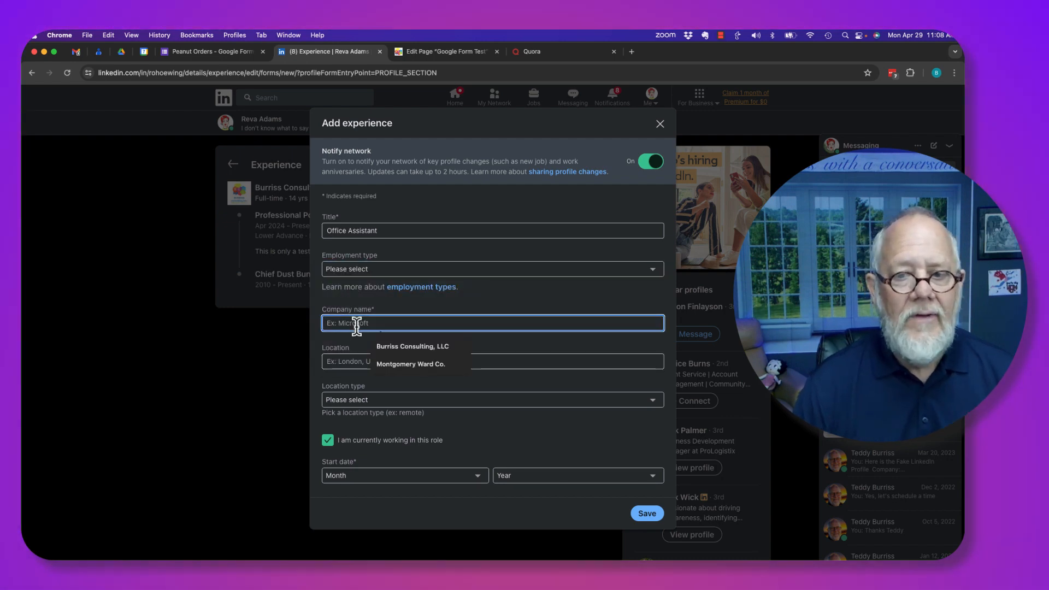
pyautogui.click(405, 352)
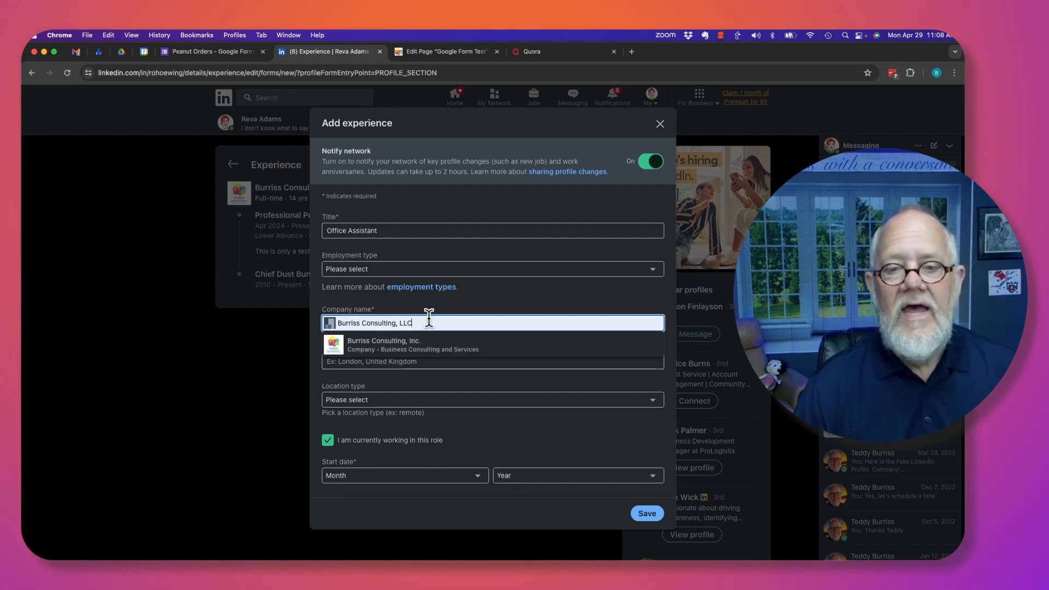
pyautogui.press('Escape')
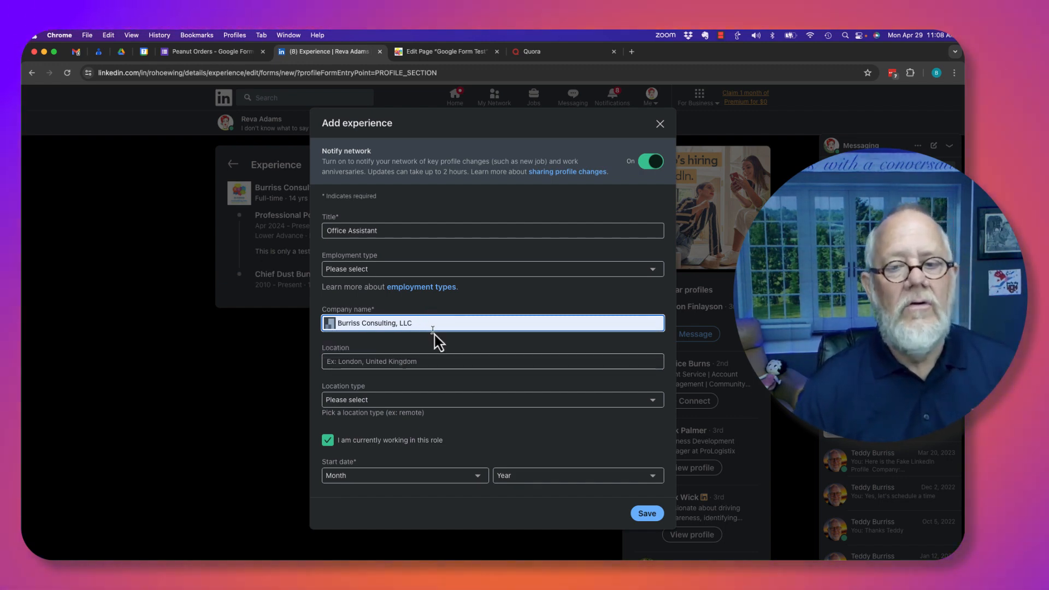
pyautogui.click(415, 363)
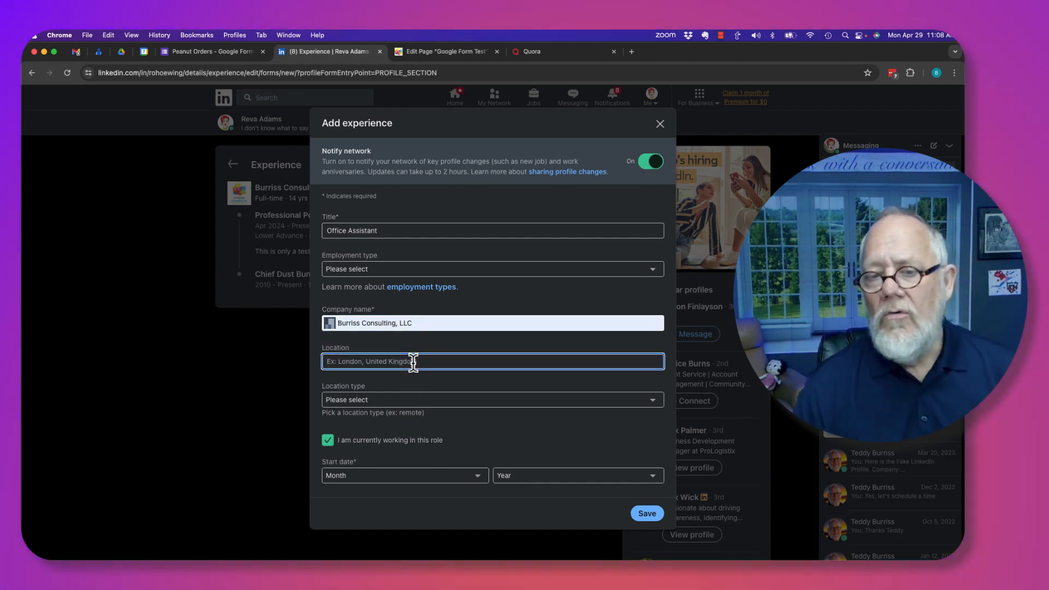
pyautogui.scroll(-5, 376, 408)
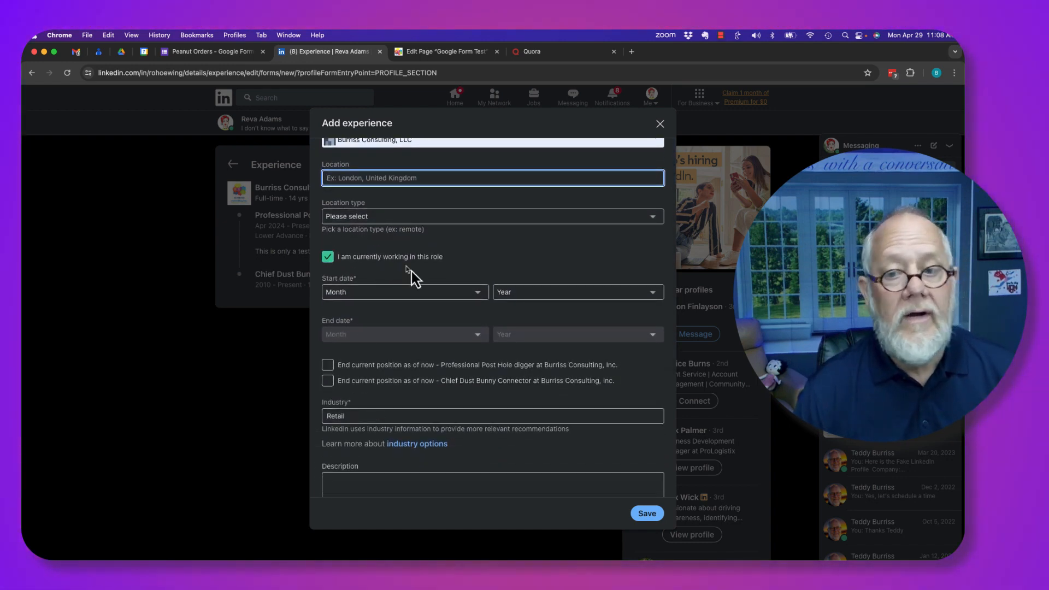
pyautogui.click(519, 297)
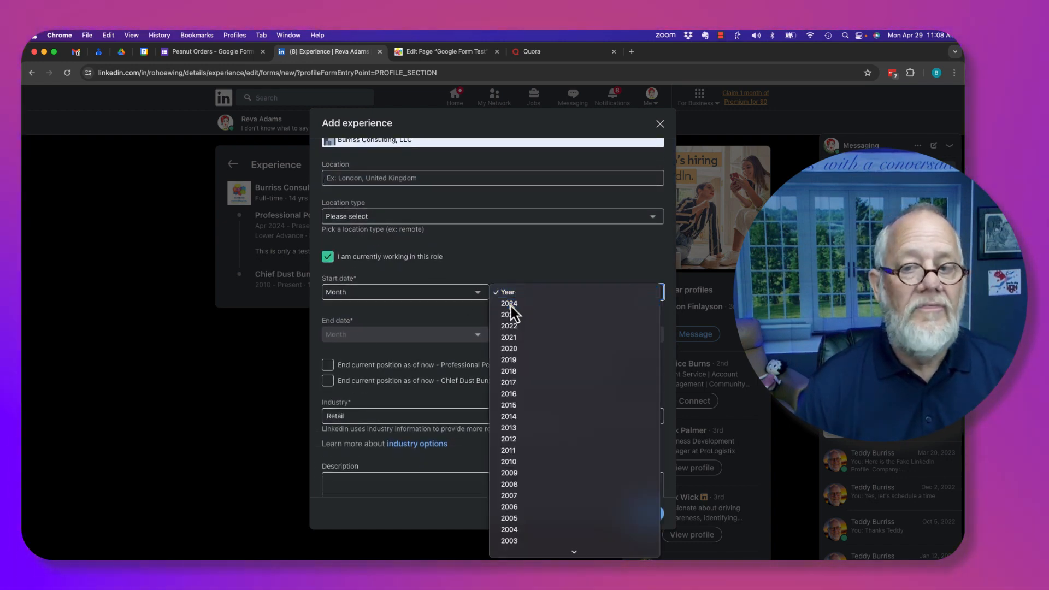
pyautogui.click(511, 305)
# - Keep the existing profile headline, leave the description and skills empty, and save the new position
pyautogui.scroll(-6, 376, 300)
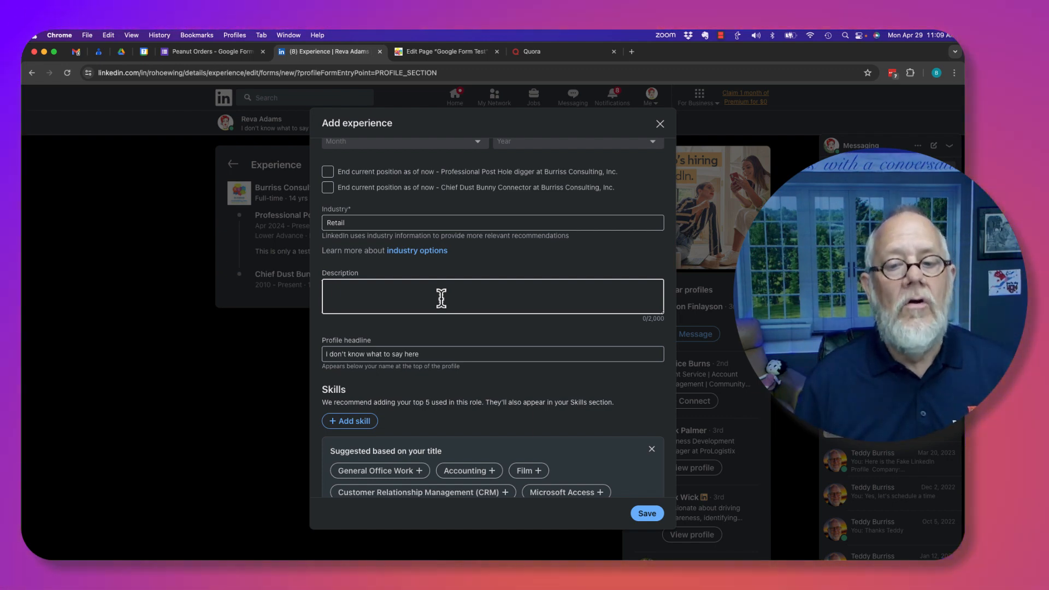
pyautogui.scroll(-3, 441, 299)
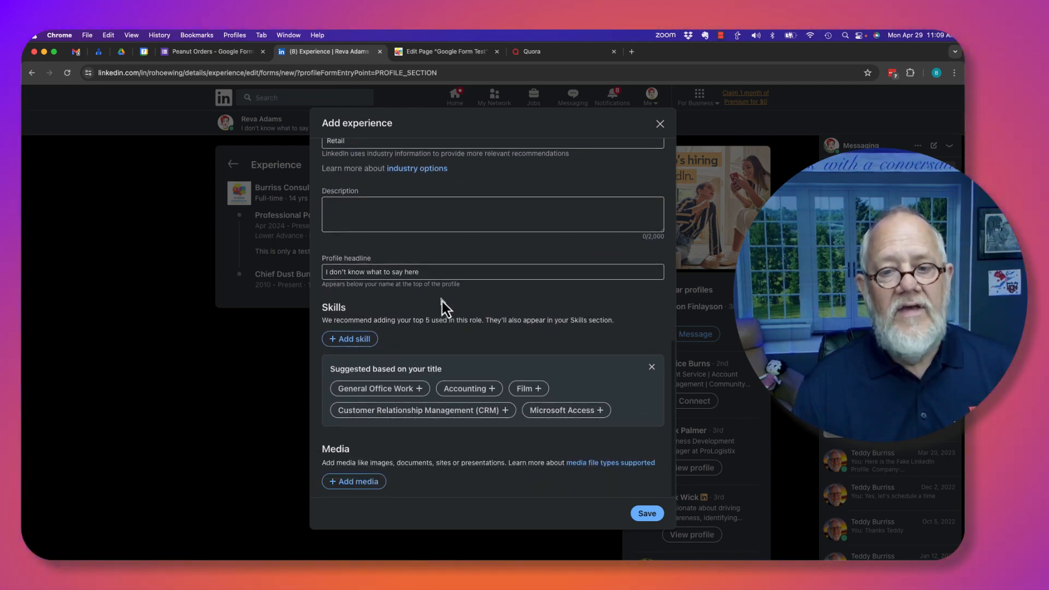
pyautogui.click(454, 272)
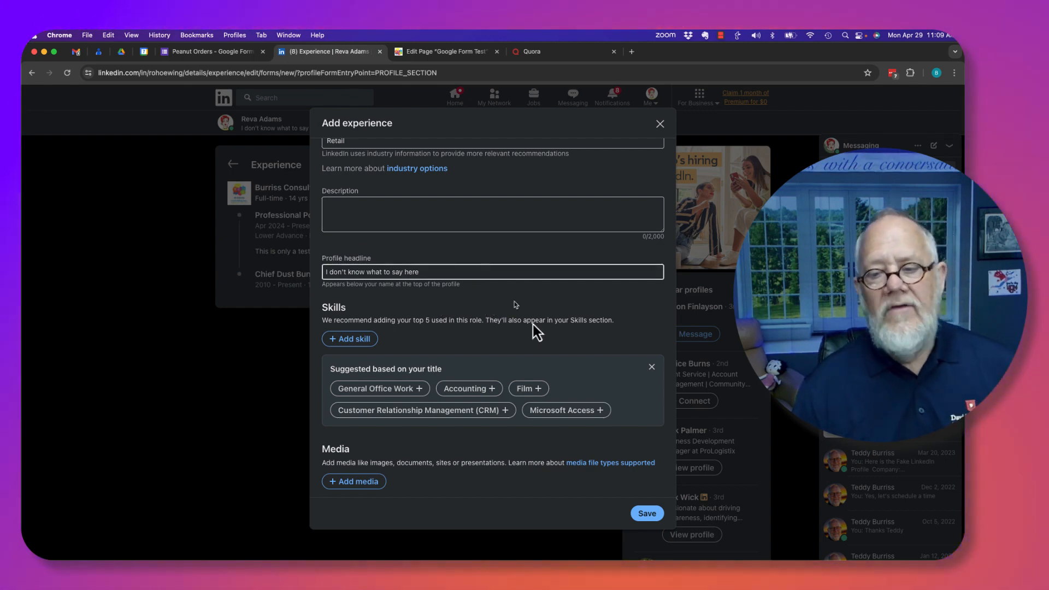
pyautogui.click(648, 519)
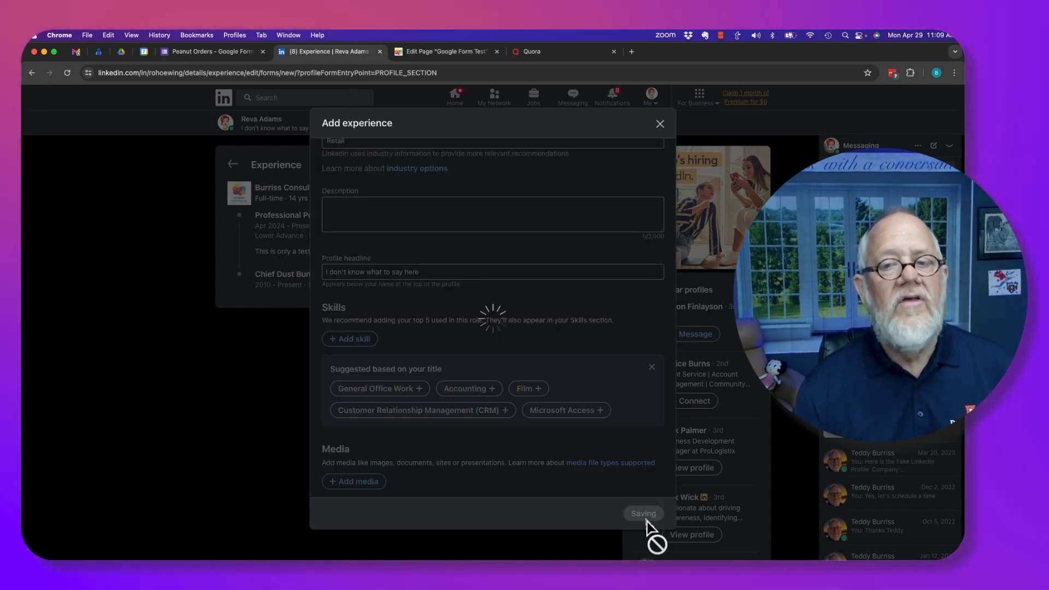